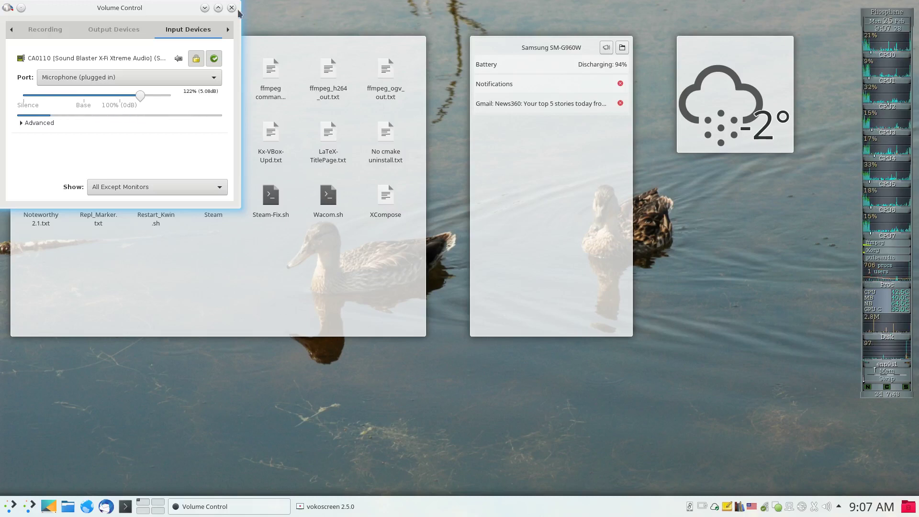
Close the Volume Control window and launch OpenShot Video Editor from the launcher's History list
click(232, 8)
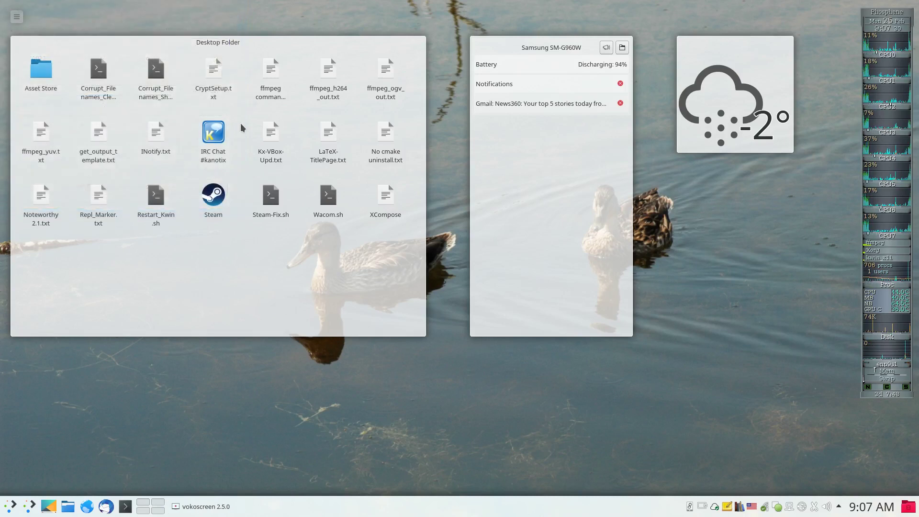
click(12, 505)
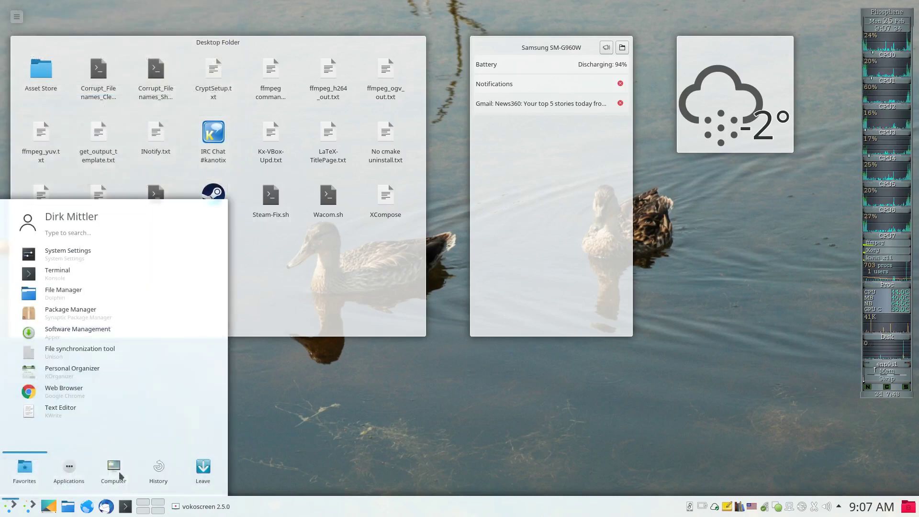
click(159, 477)
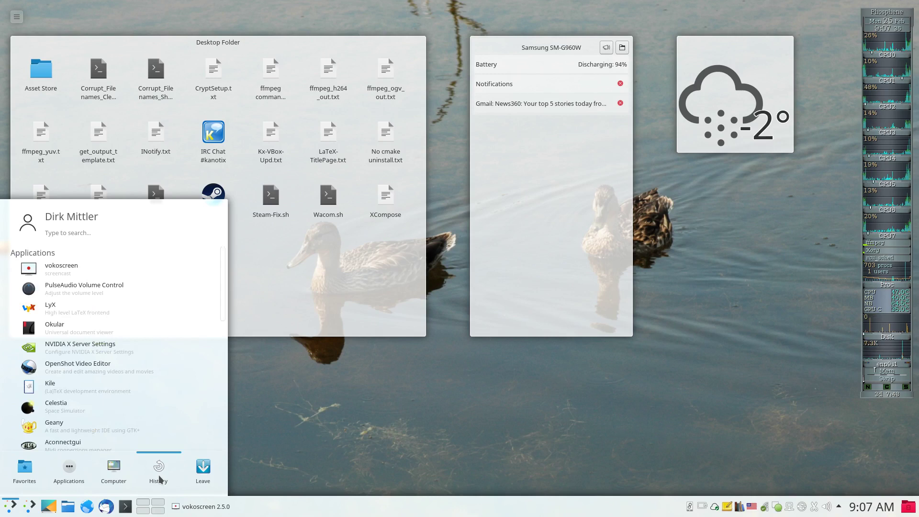
scroll(98, 372, down, 1)
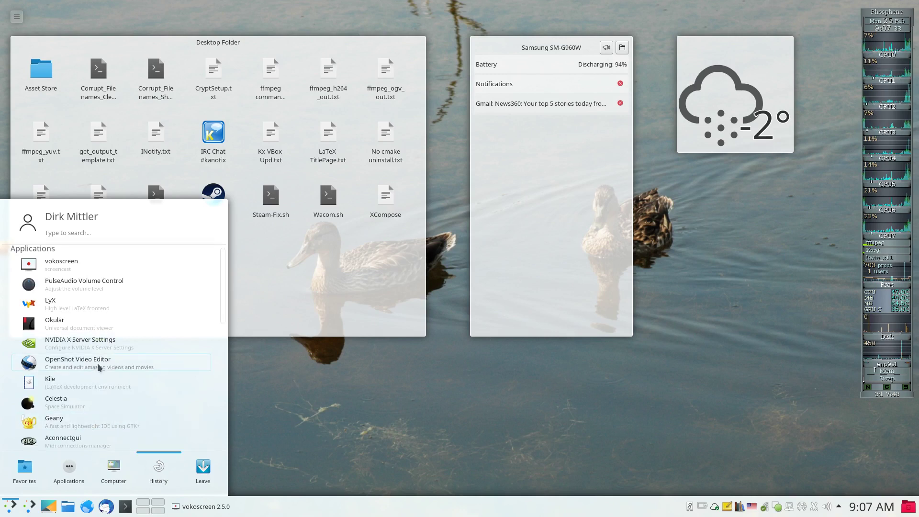
click(97, 367)
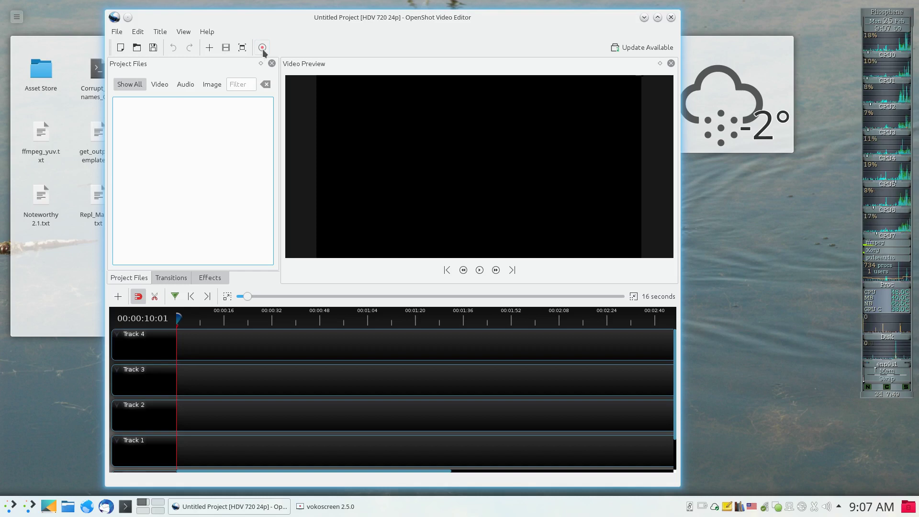
click(207, 31)
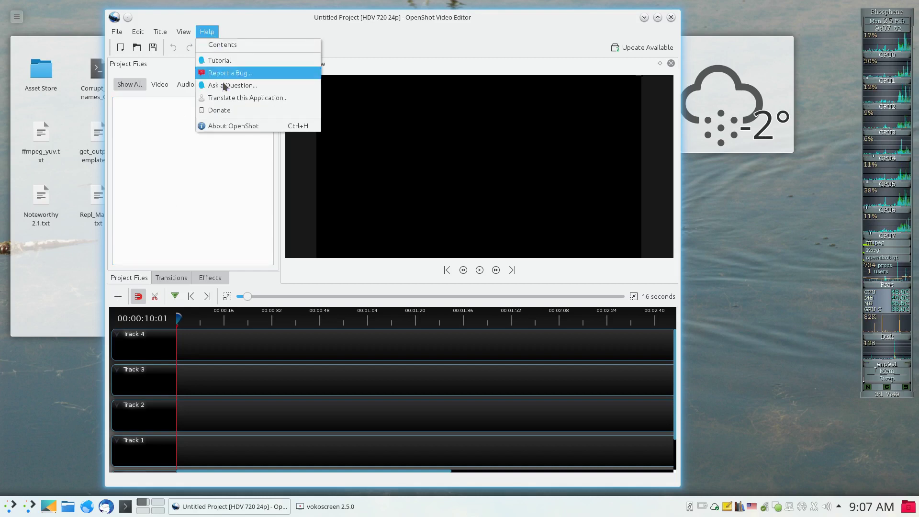
click(230, 126)
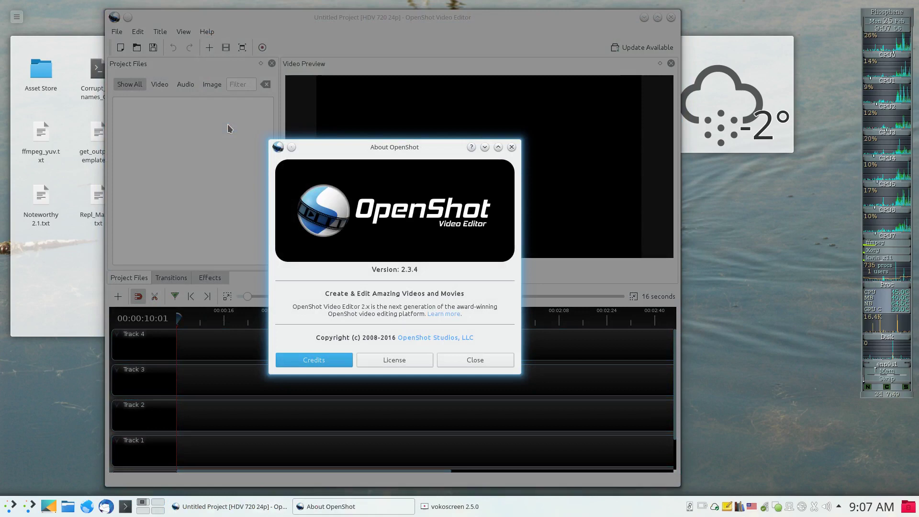
click(463, 359)
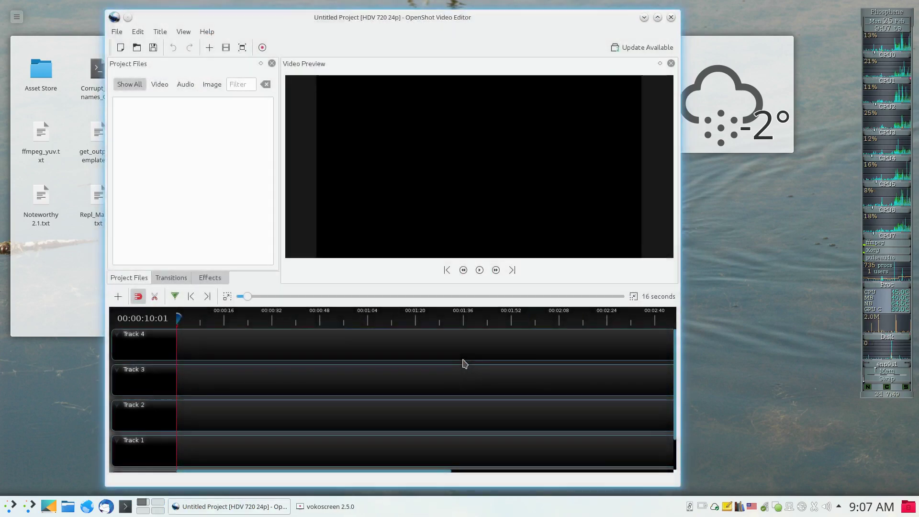
Import Brotherhood_Wolf.mp4 from Documents > Phoenix > My Videos into Project Files
click(209, 48)
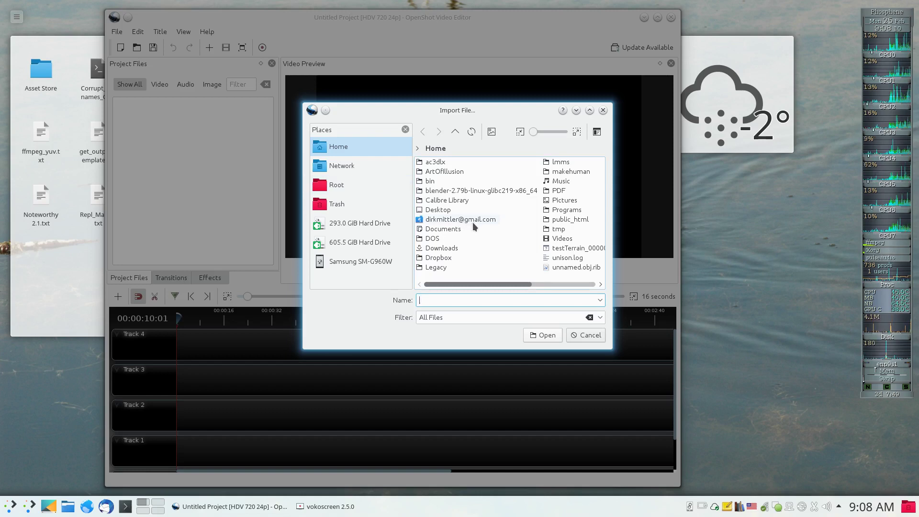
click(436, 228)
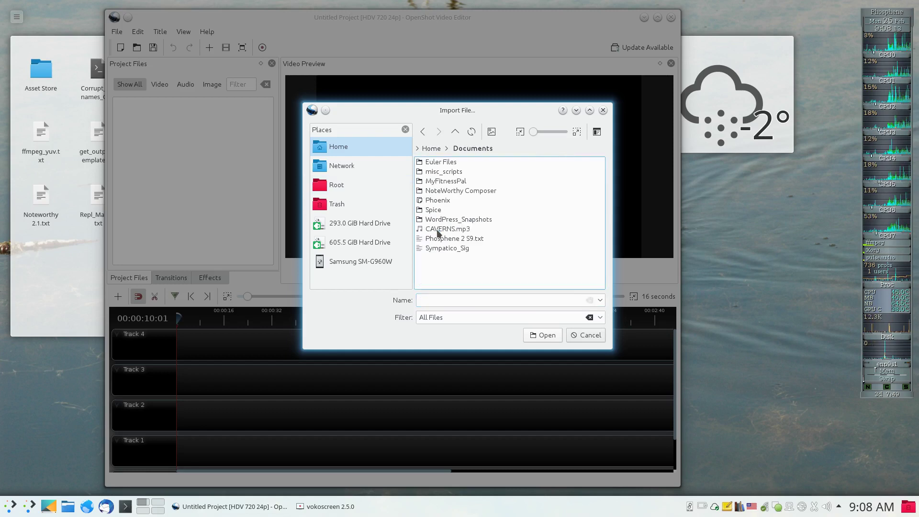
click(437, 201)
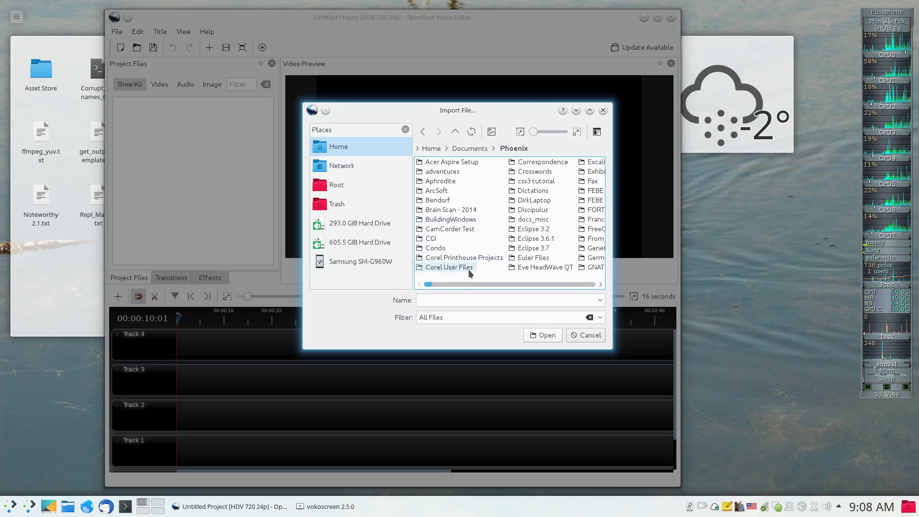
click(459, 283)
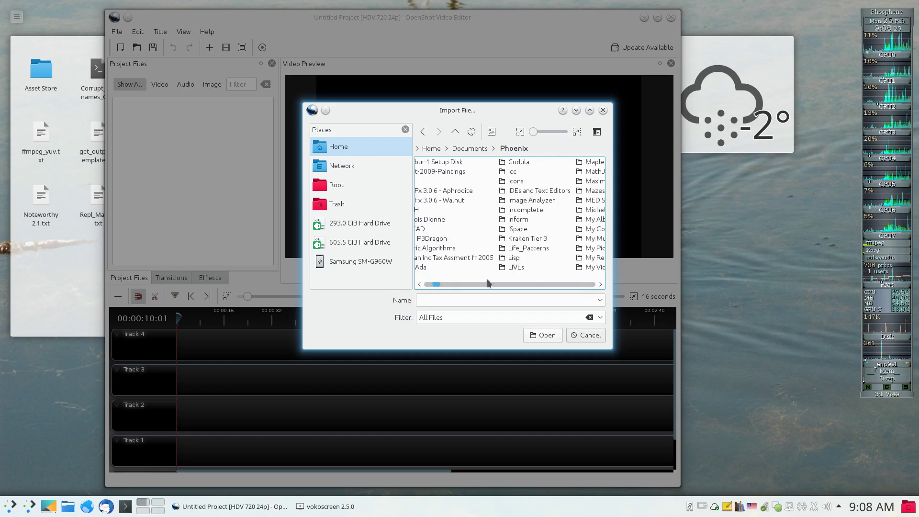
click(580, 269)
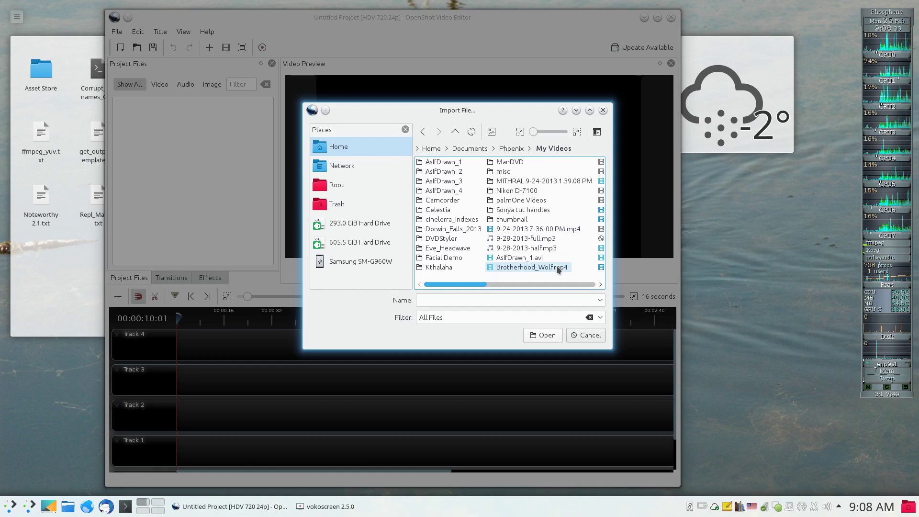
double_click(556, 266)
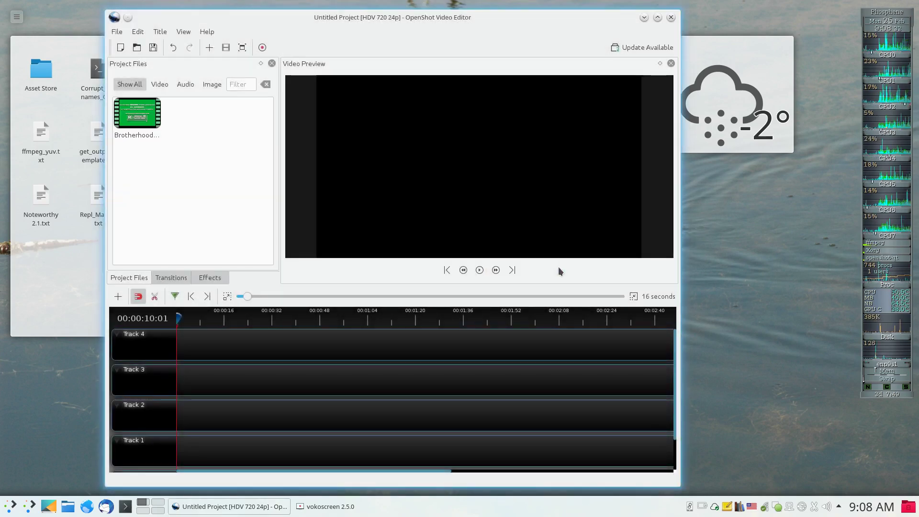
Drag Brotherhood_Wolf.mp4 onto Track 4 at 0 seconds, preview it, then rewind to the start
drag(144, 120, 175, 347)
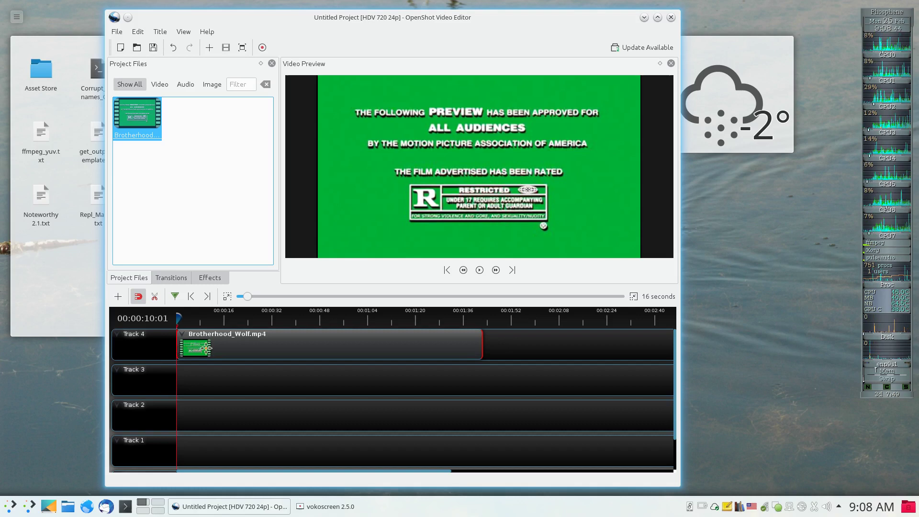
click(480, 271)
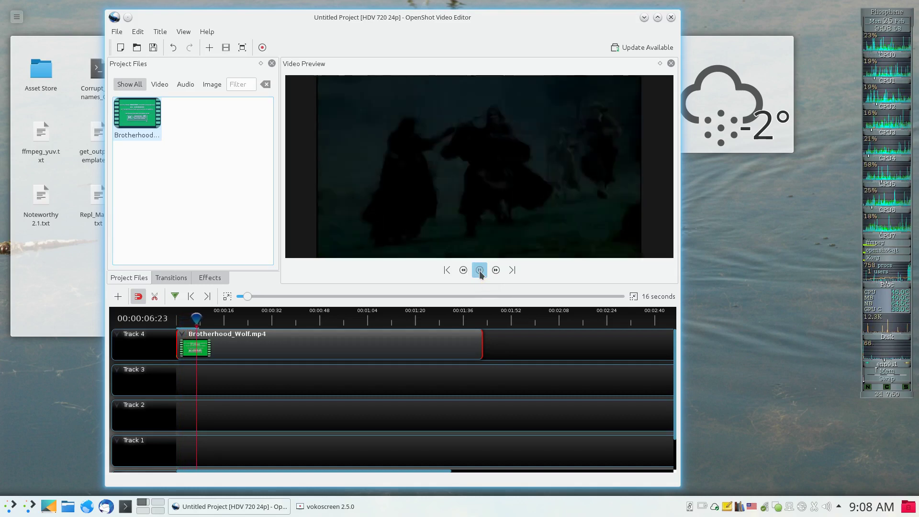
click(480, 271)
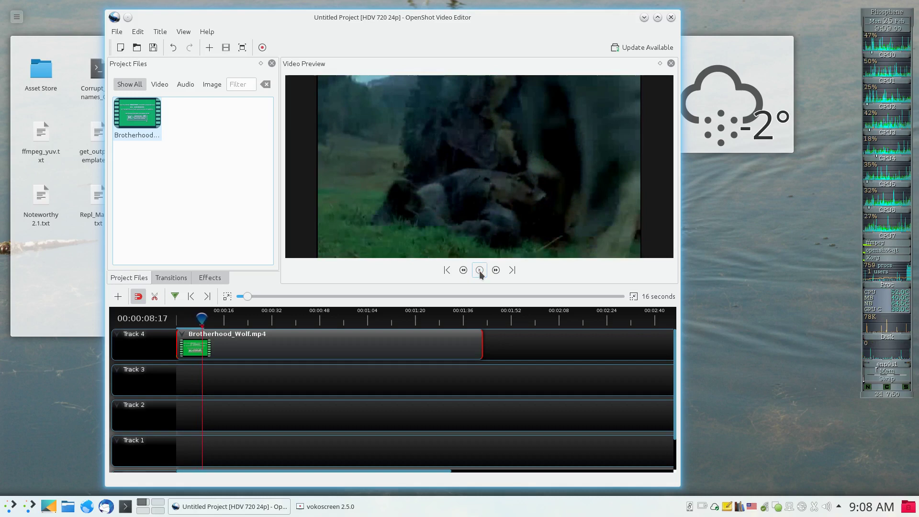
click(448, 271)
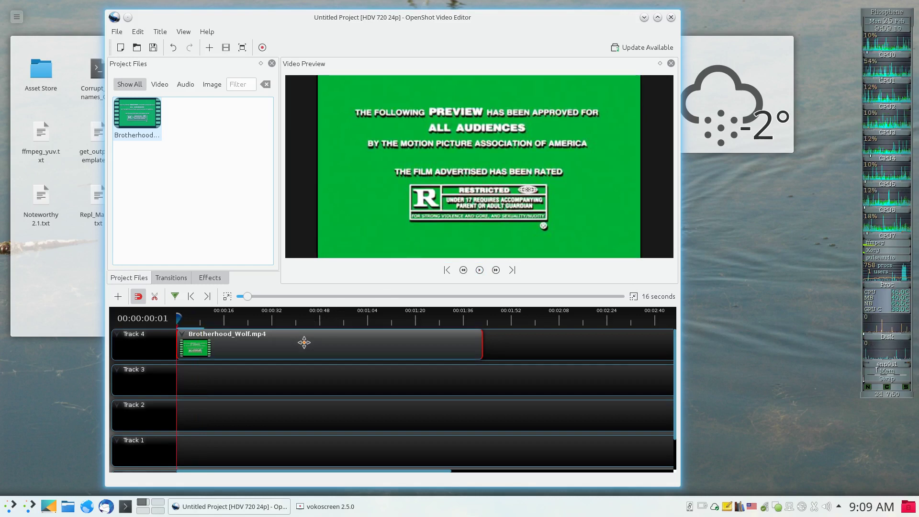
Apply Fade > Start of Clip > Fade In (Slow) to the Brotherhood_Wolf.mp4 clip
right_click(305, 343)
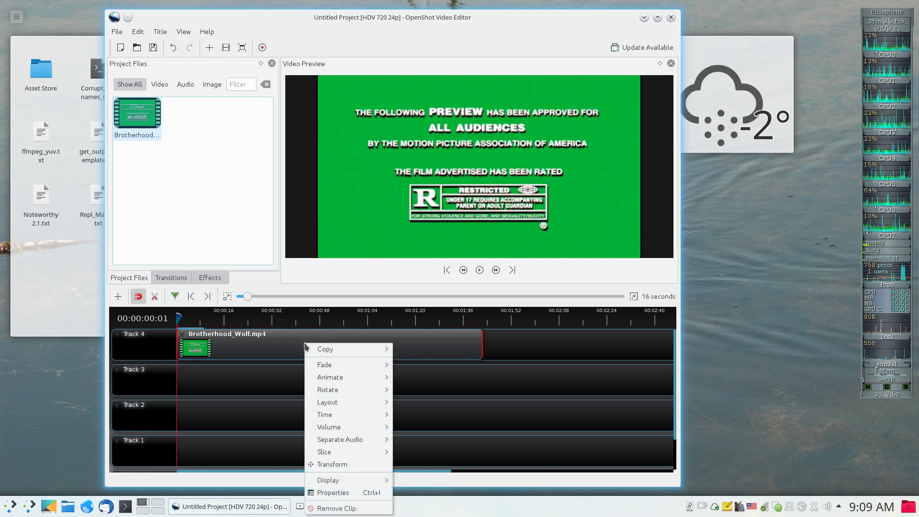
mouse_move(325, 366)
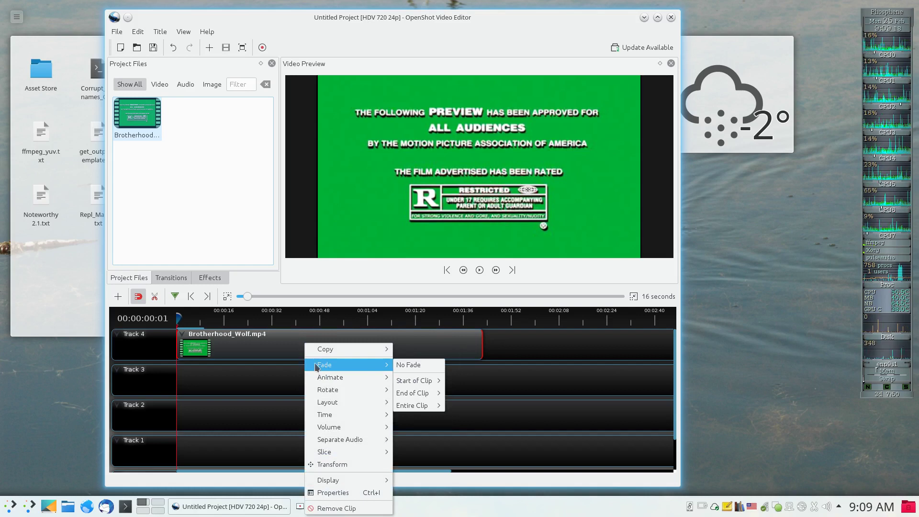
click(293, 346)
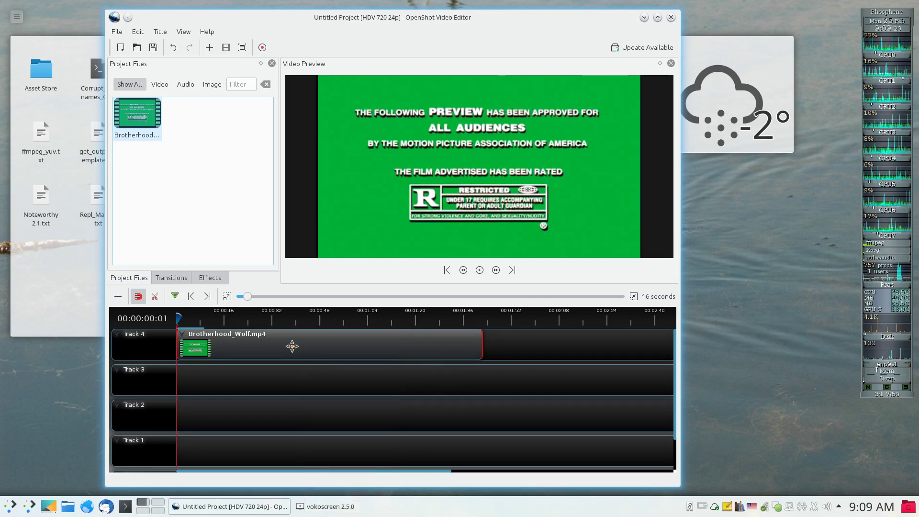
right_click(293, 347)
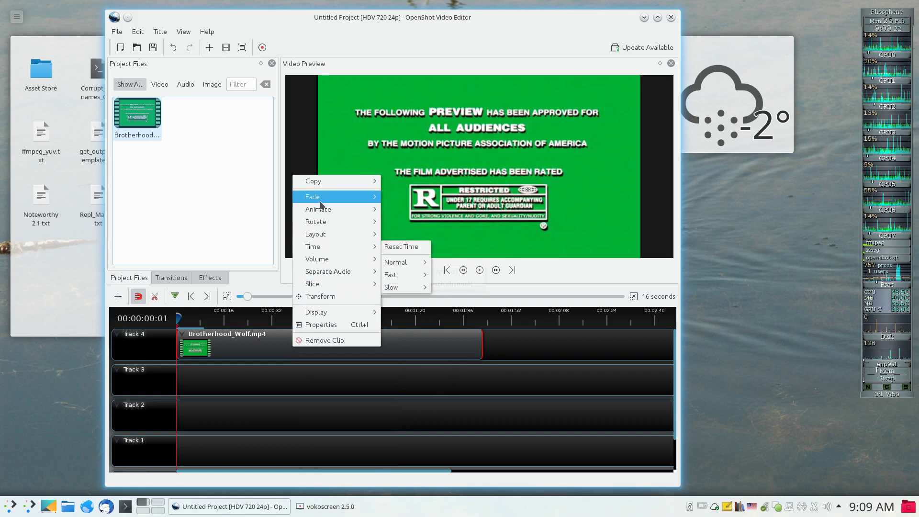
mouse_move(320, 205)
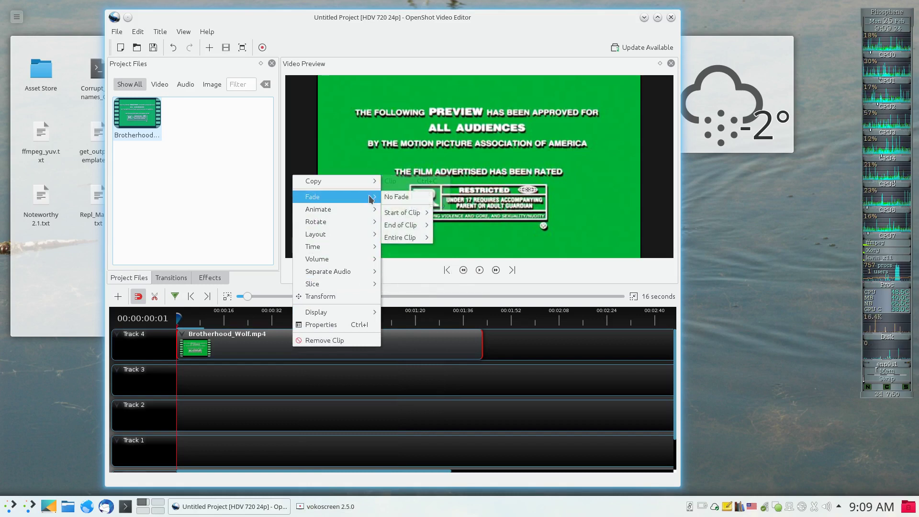
mouse_move(403, 217)
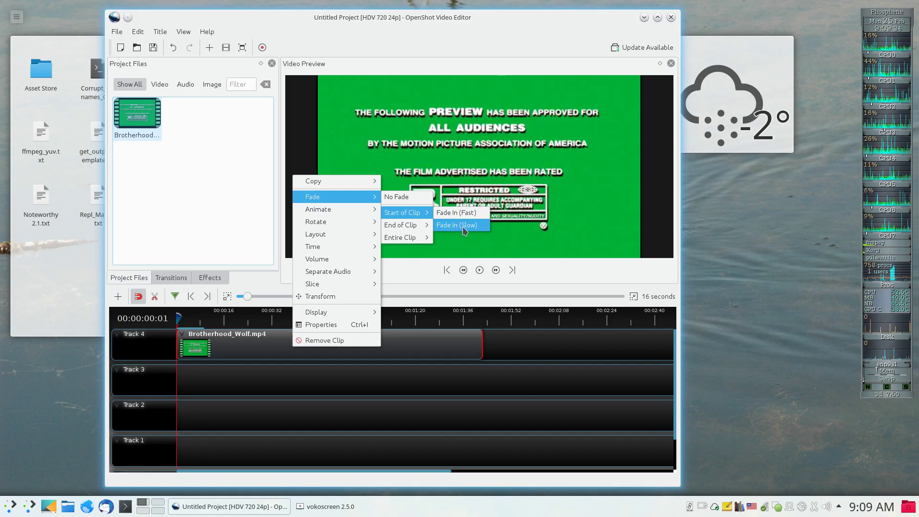
click(464, 229)
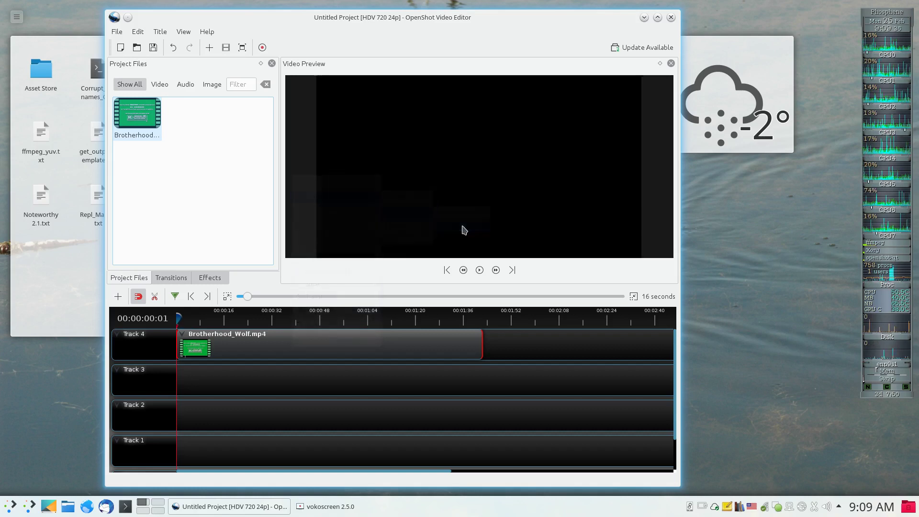
Play the timeline twice to check the fade-in, returning to the start after each pause
click(480, 271)
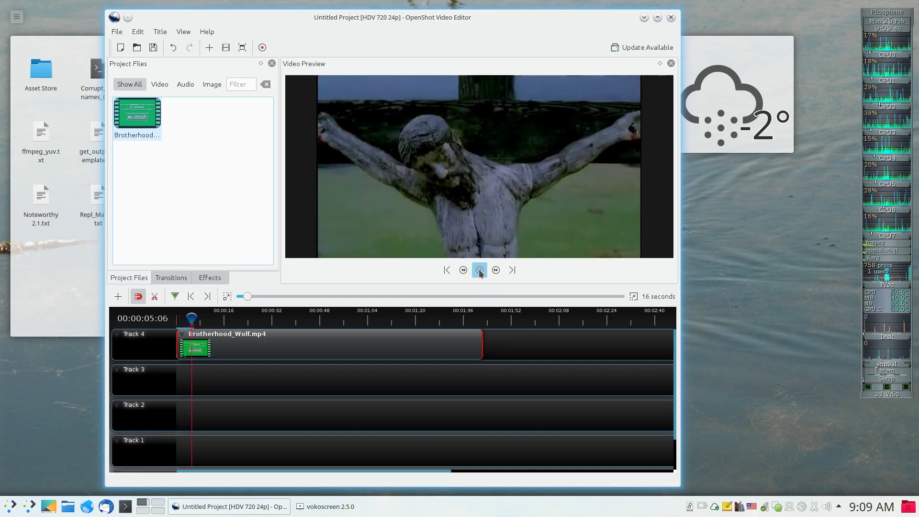
click(480, 271)
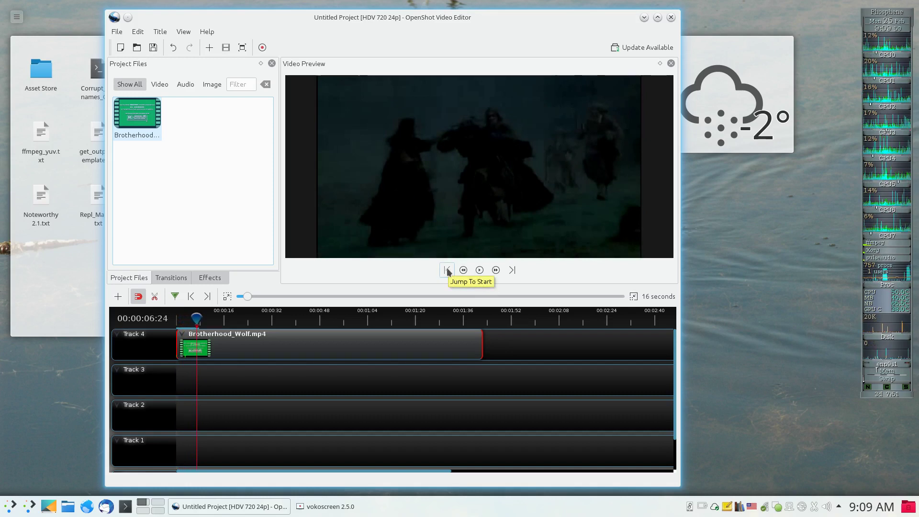
click(447, 271)
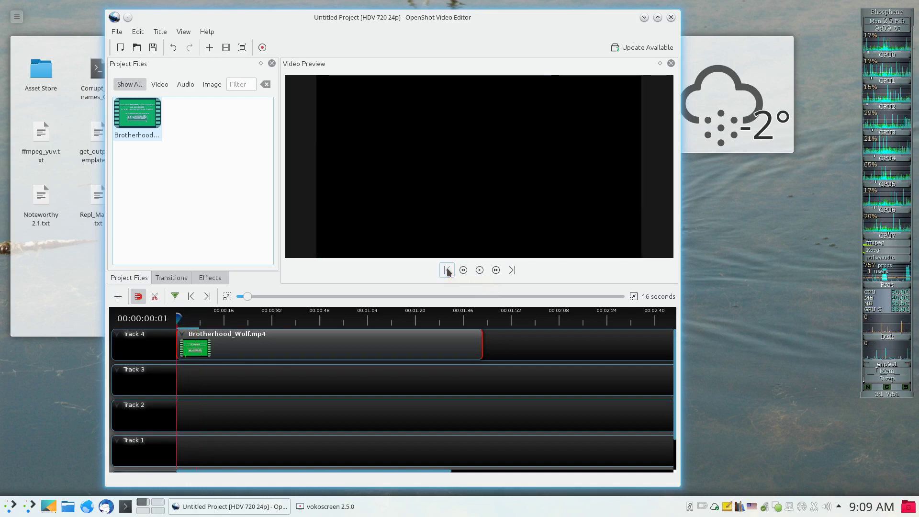
click(479, 271)
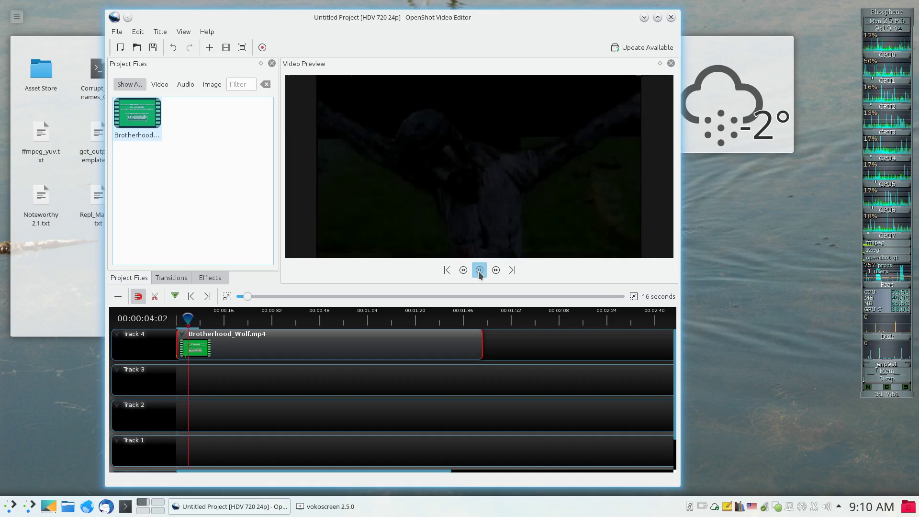
click(473, 272)
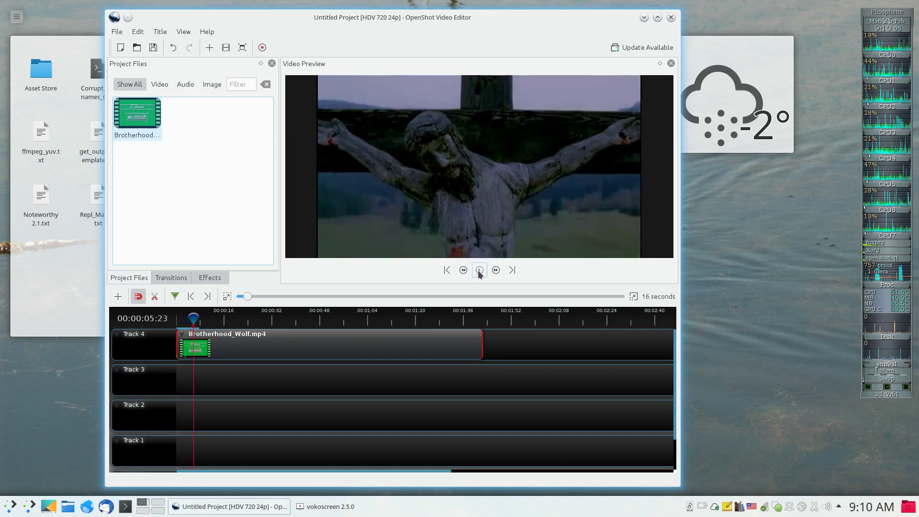
click(447, 271)
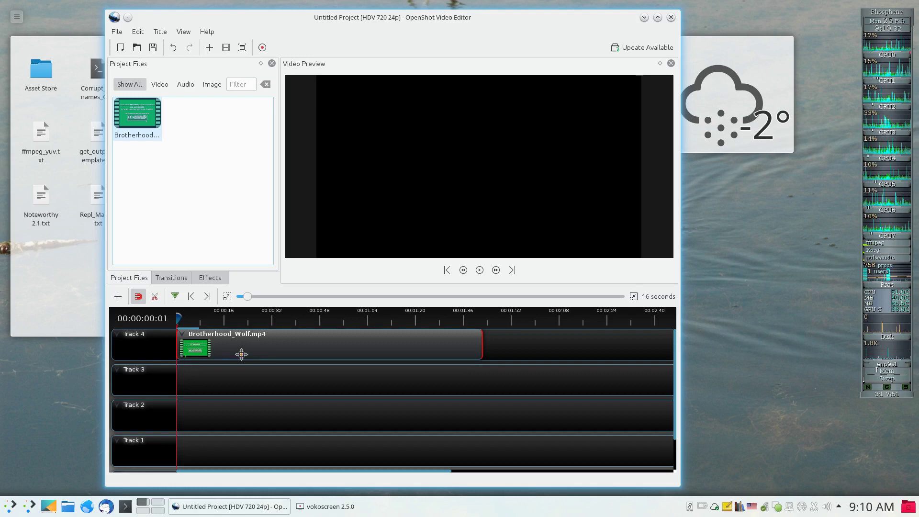
Show the clip's Properties and move the playhead to 00:00:24:01
right_click(269, 348)
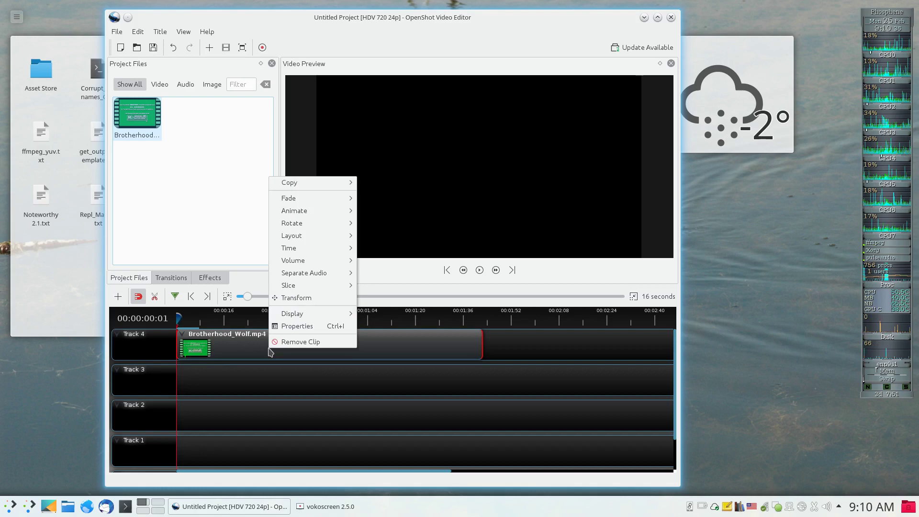
click(293, 326)
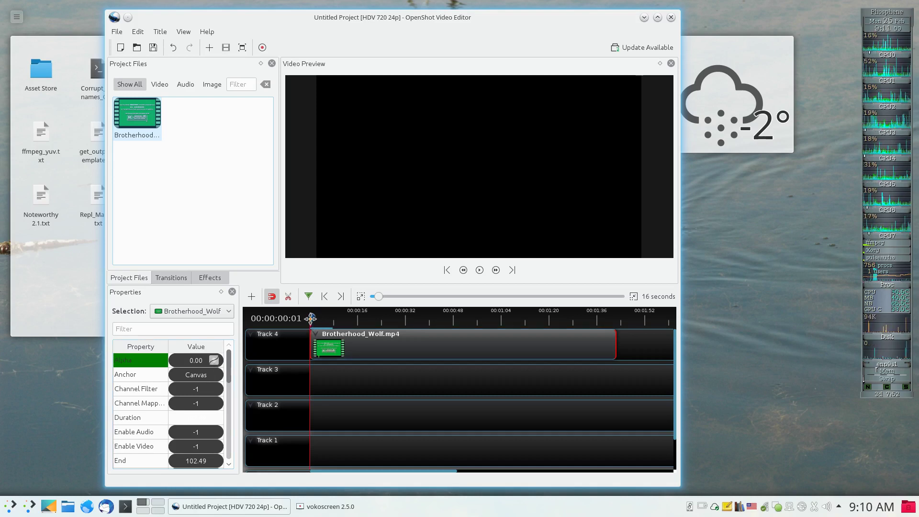
drag(311, 318, 381, 320)
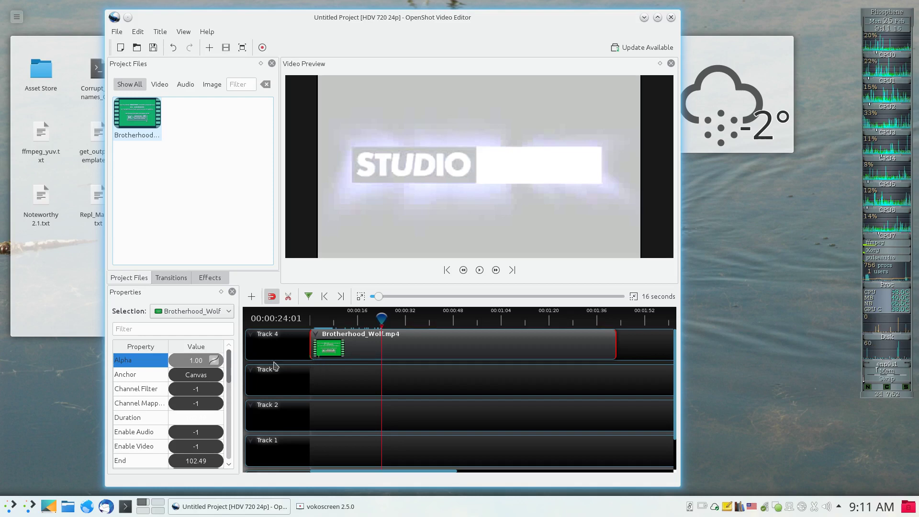
Remove the Alpha keyframe at 24 seconds and set Alpha to 1.00 again
right_click(124, 365)
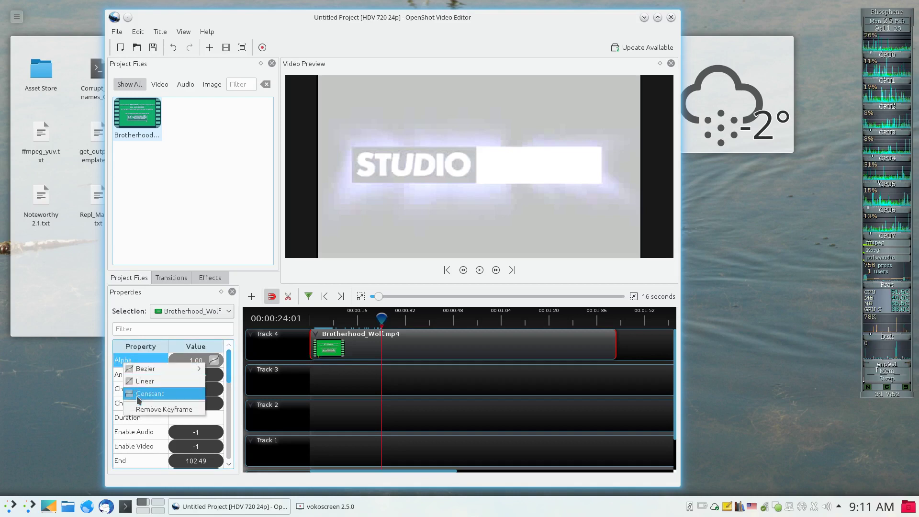
click(142, 412)
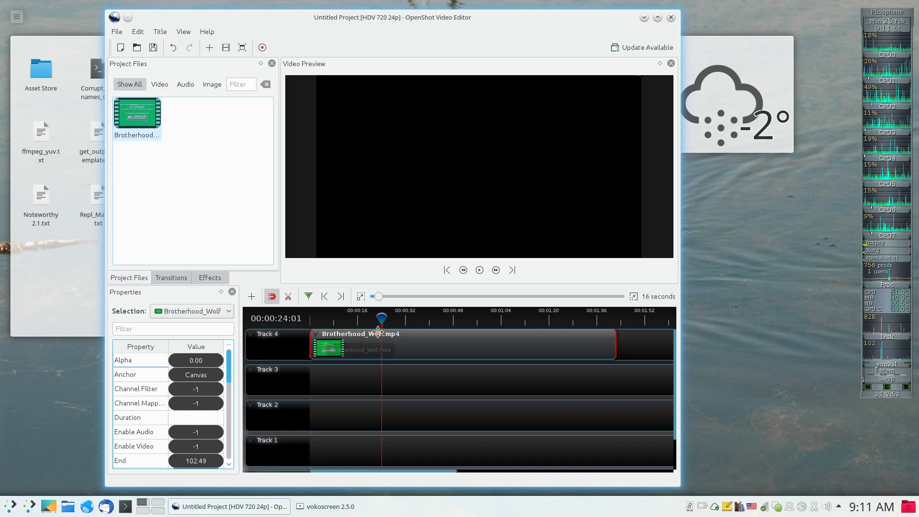
click(218, 365)
double_click(218, 363)
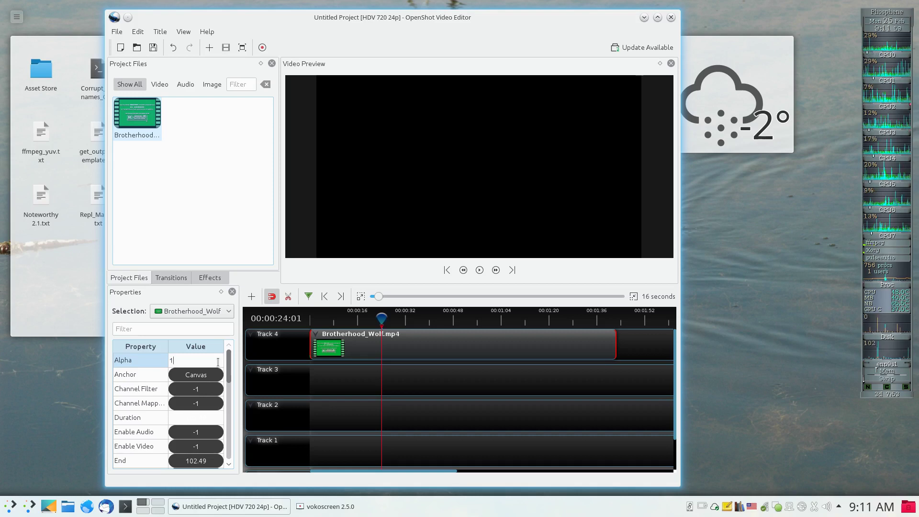
text(1)
key(Return)
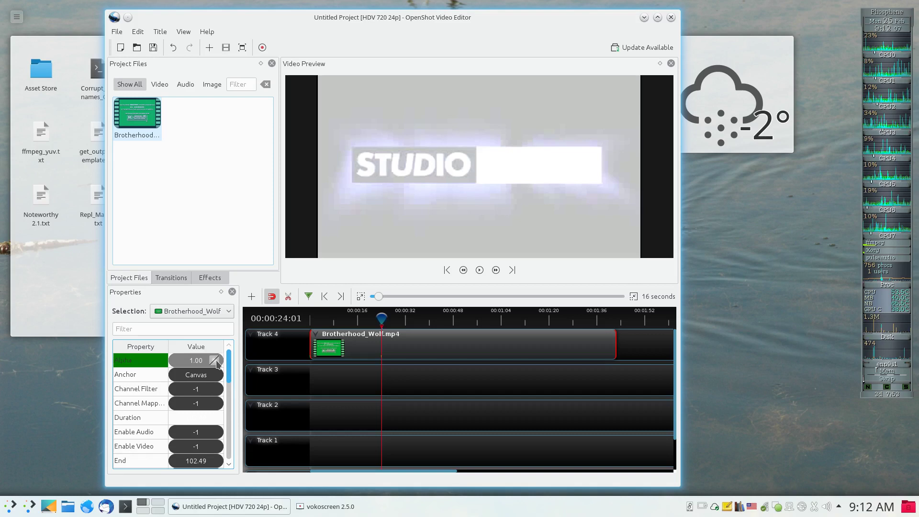
Rewind to the clip start and play the fade-in, pausing at about 00:00:28:23
drag(389, 327, 297, 330)
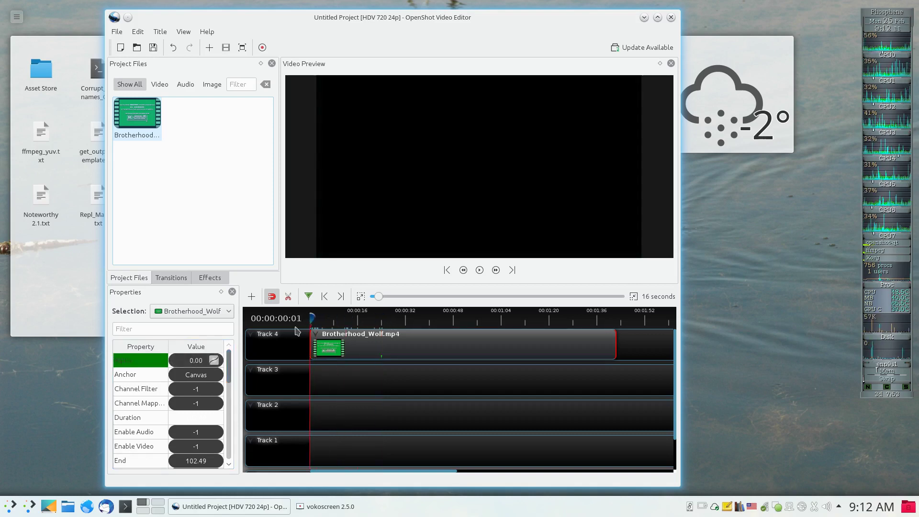
click(480, 271)
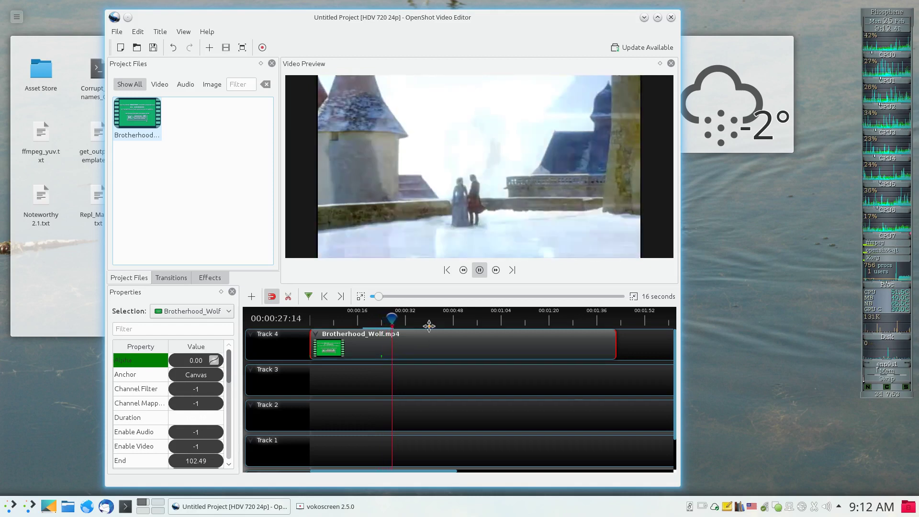
click(479, 270)
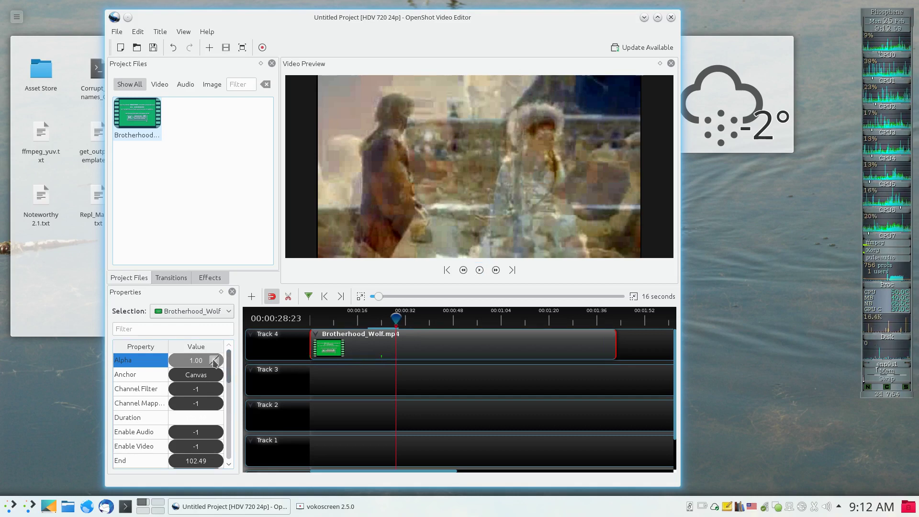
Set the Alpha keyframe's interpolation to Bezier Ease In (Cubic)
right_click(153, 362)
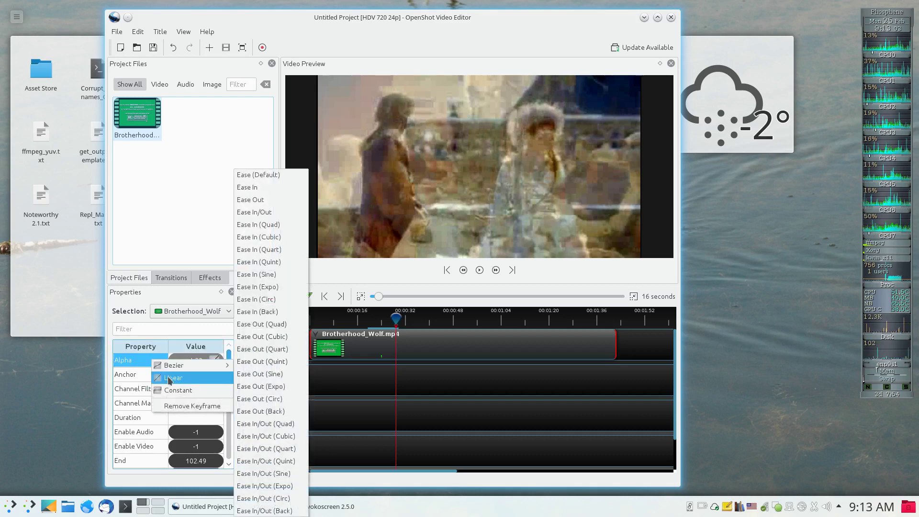
mouse_move(173, 366)
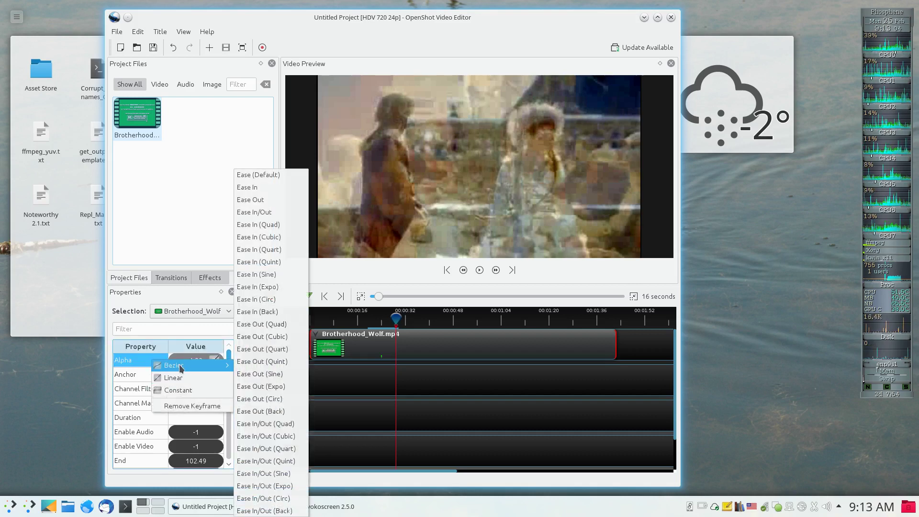
click(269, 237)
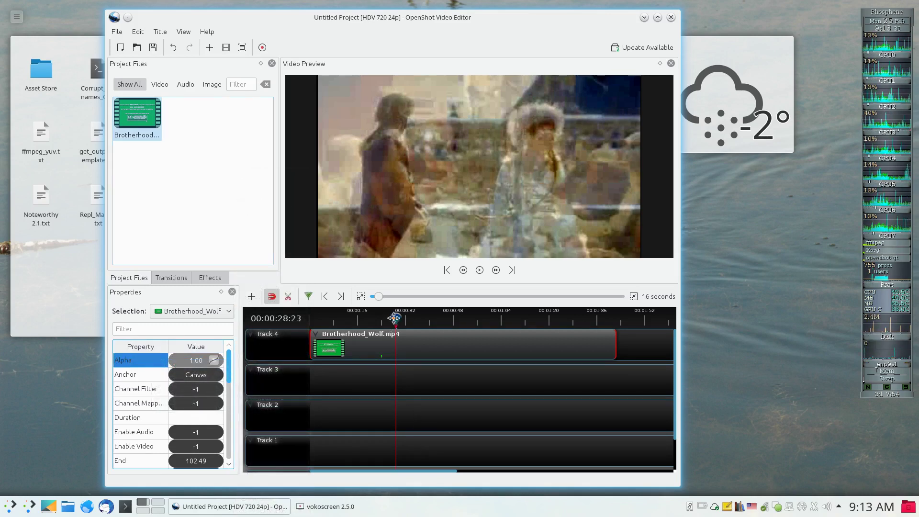
Rewind to 00:00:00:01 and play the eased fade, pausing near 00:00:26:02
drag(393, 318, 290, 319)
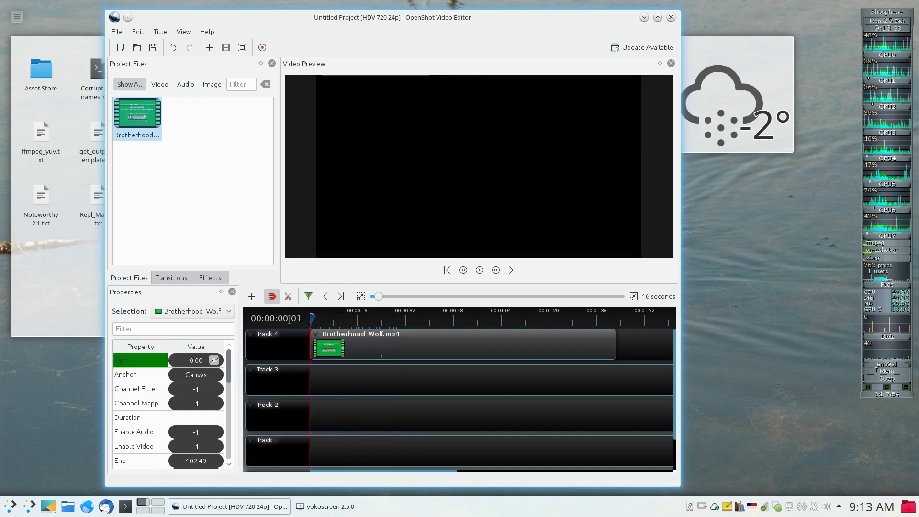
click(480, 270)
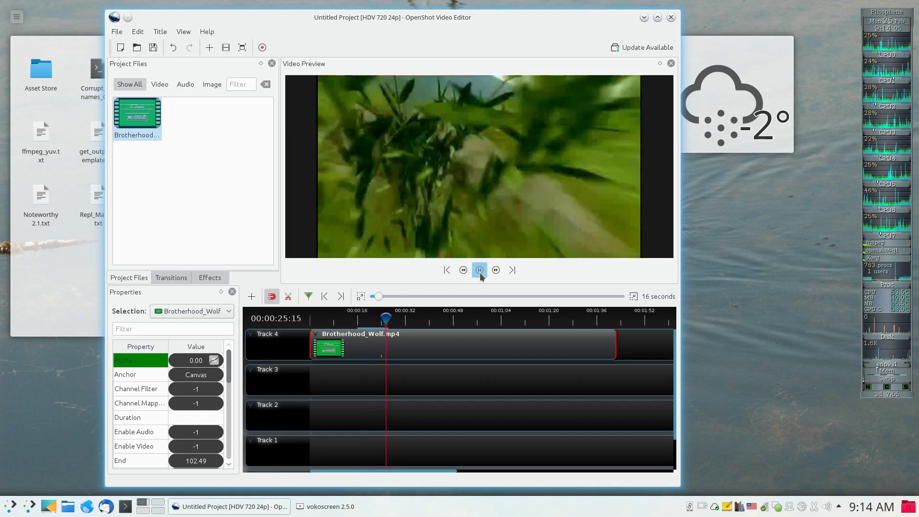
click(480, 271)
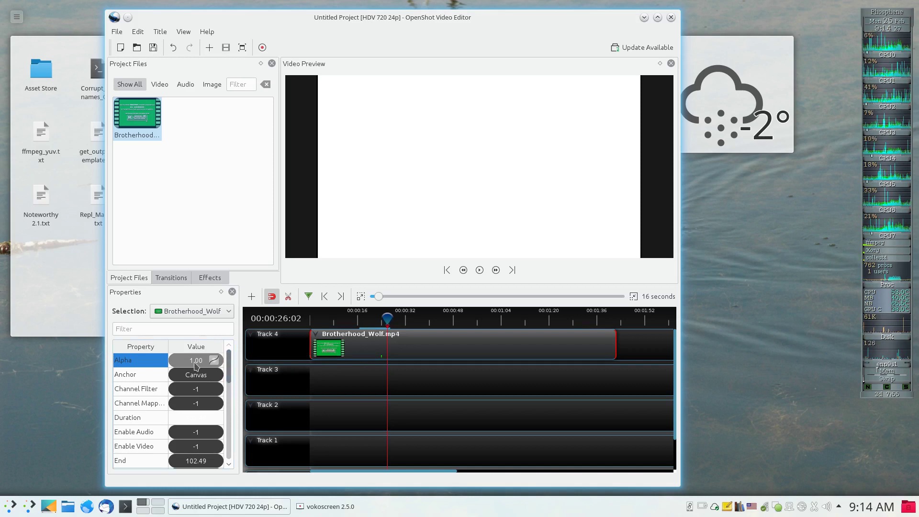
Remove both Alpha keyframes, including the 0.00 one at 00:00:26:02, leaving Alpha at 1.00
click(154, 363)
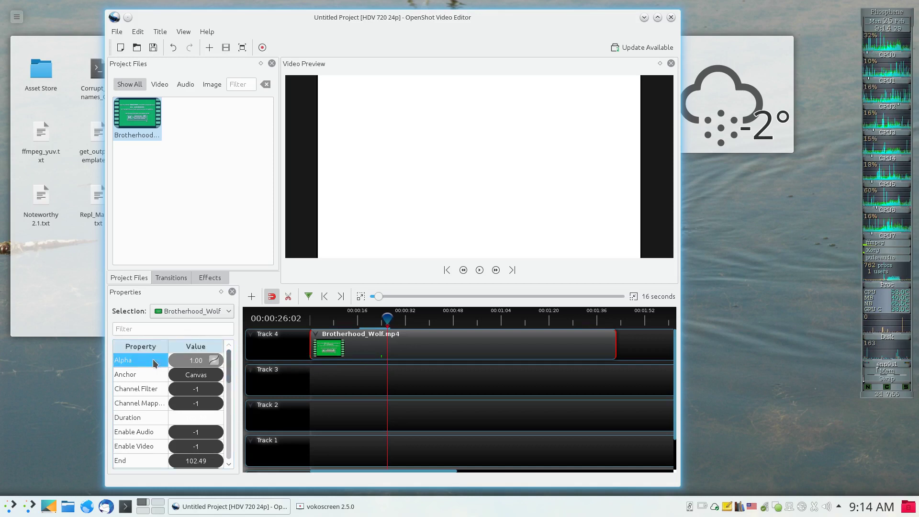
right_click(154, 363)
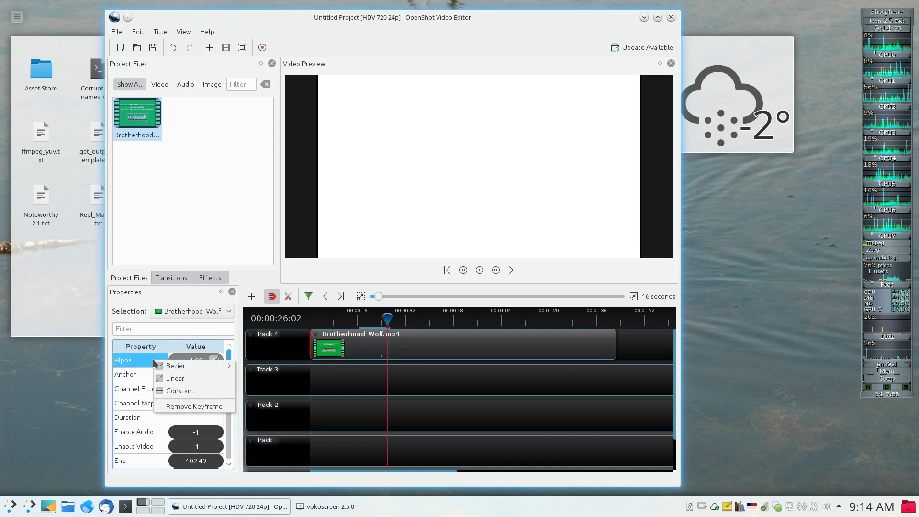
click(172, 407)
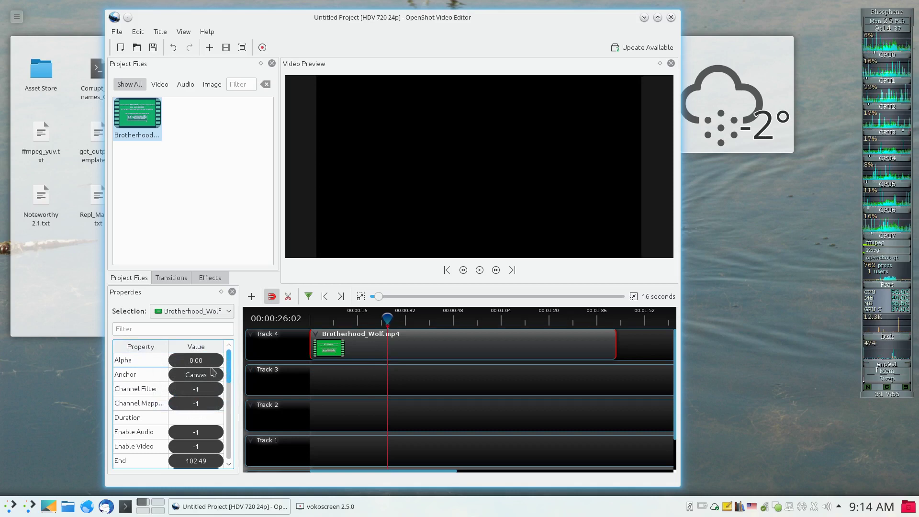
right_click(132, 361)
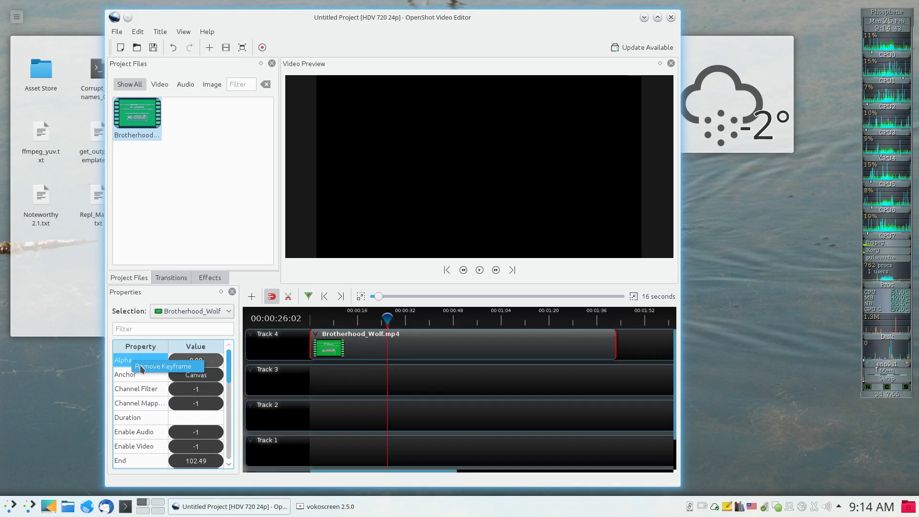
click(142, 368)
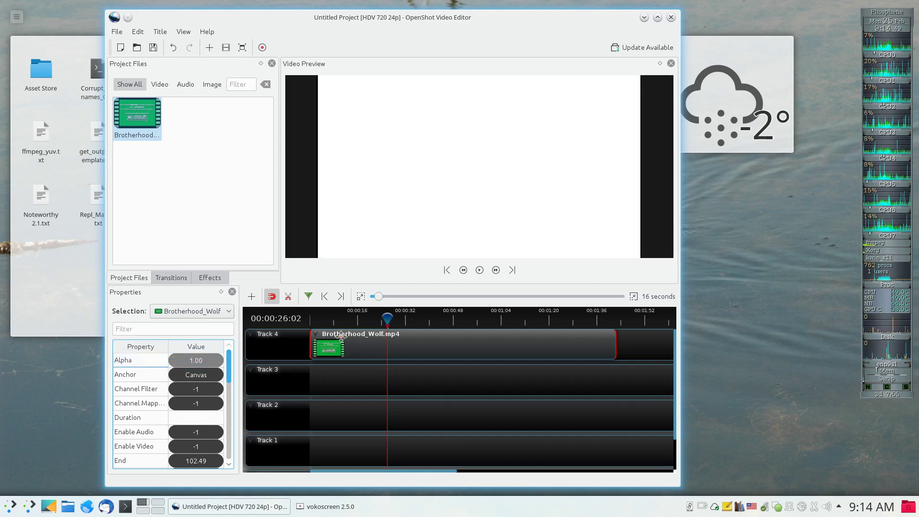
Replay the clip from its start at full opacity, pause at 00:00:10:19, and close Properties
drag(387, 320, 306, 320)
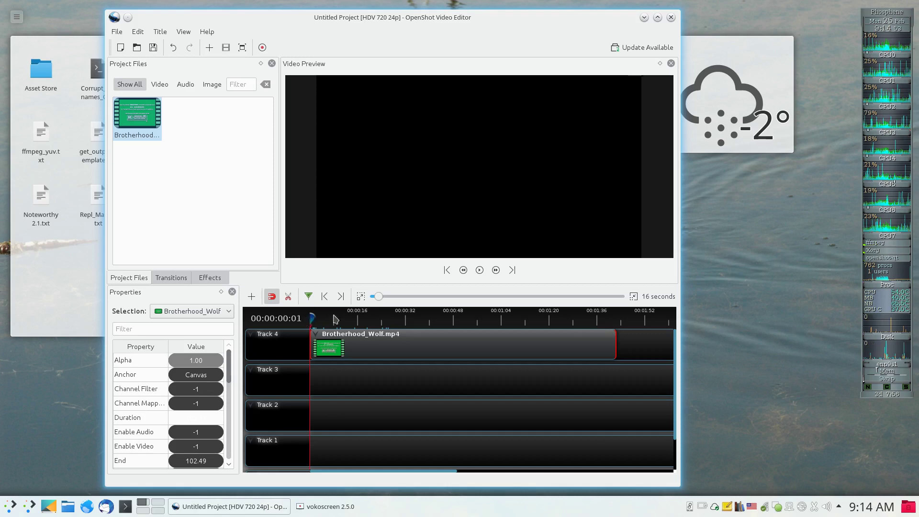
click(480, 271)
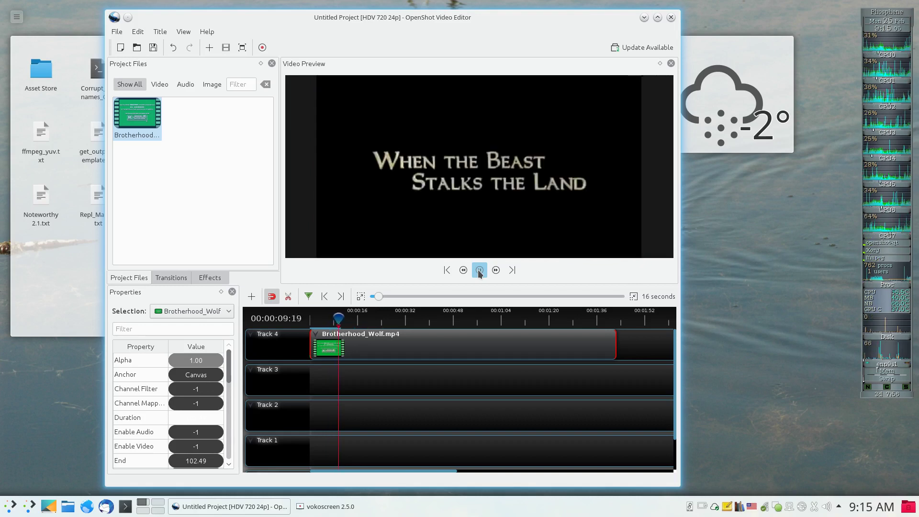
click(479, 271)
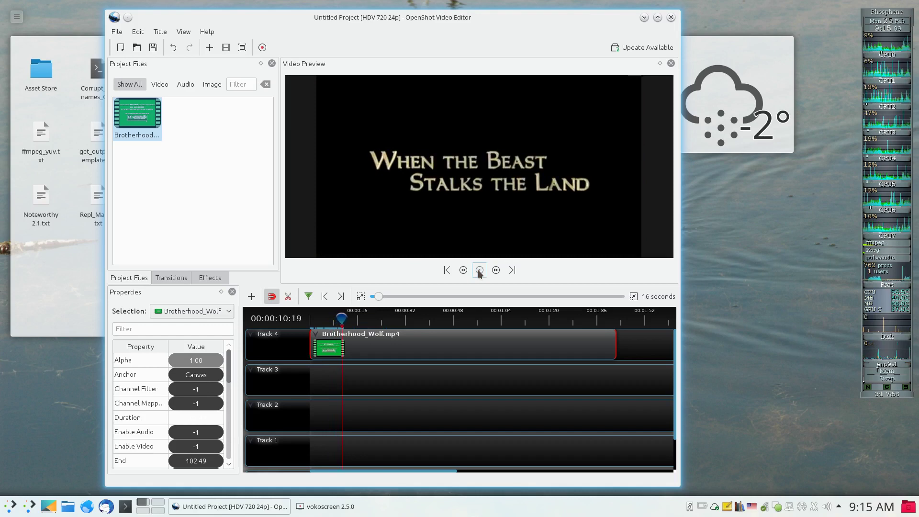
click(232, 291)
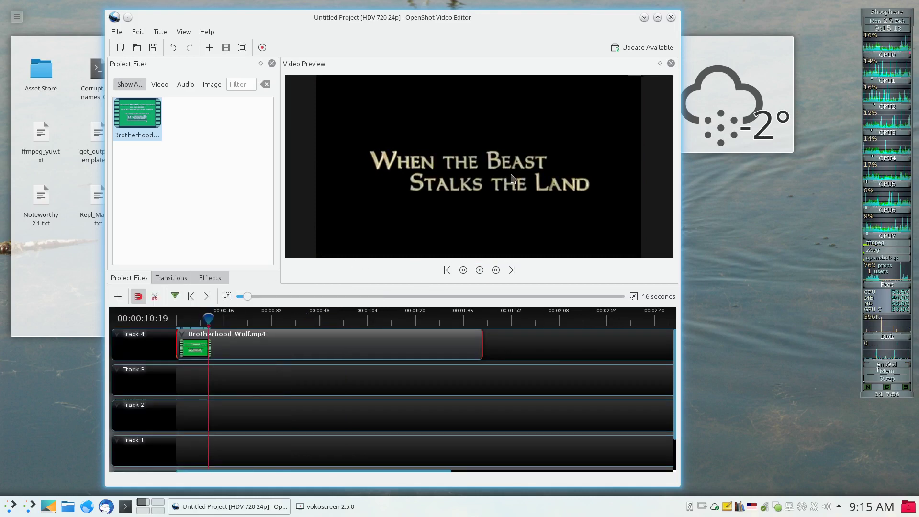
Quit OpenShot without saving the project and bring the vokoscreen recorder window forward
click(671, 20)
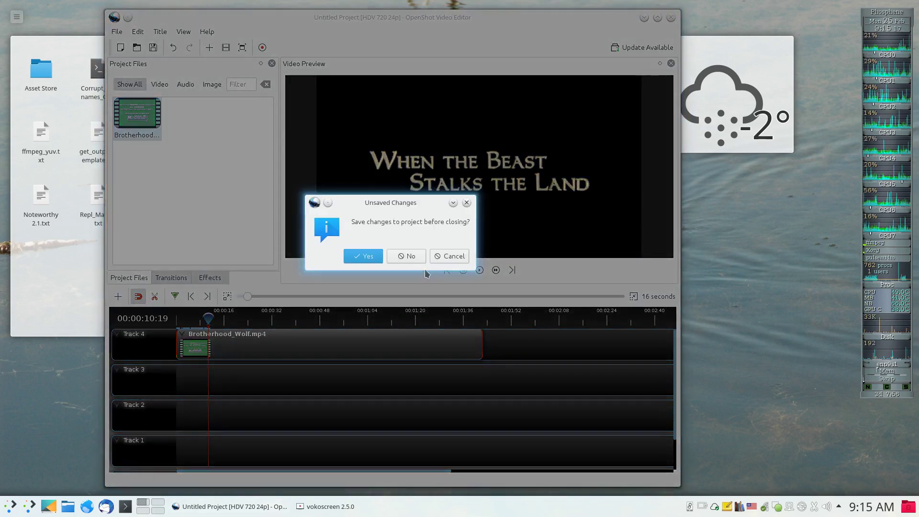
click(410, 257)
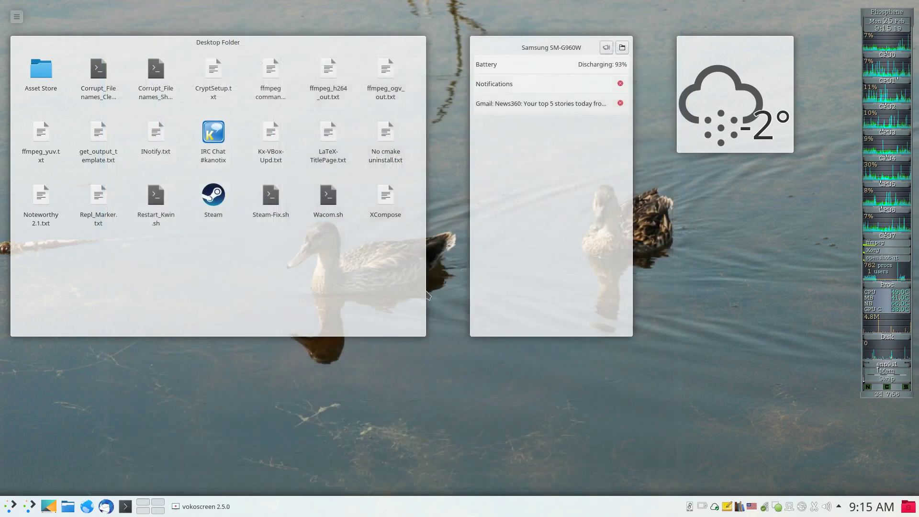
click(222, 510)
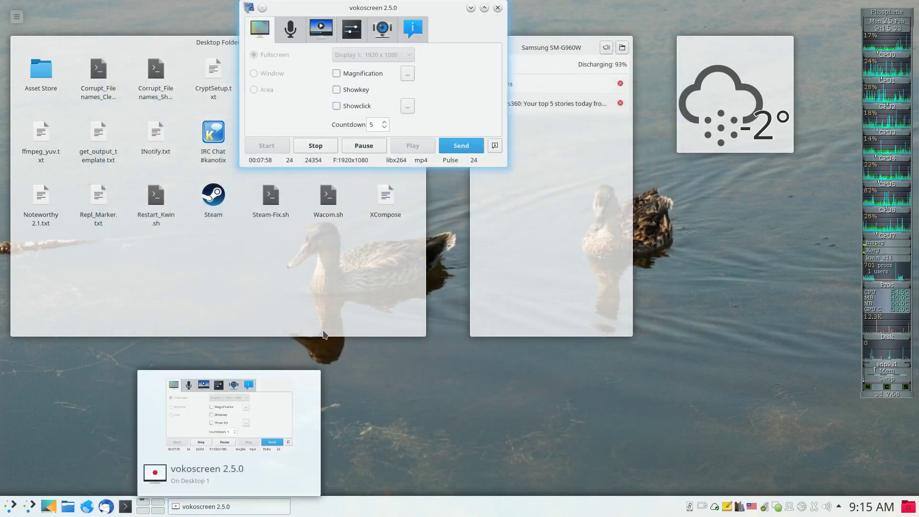